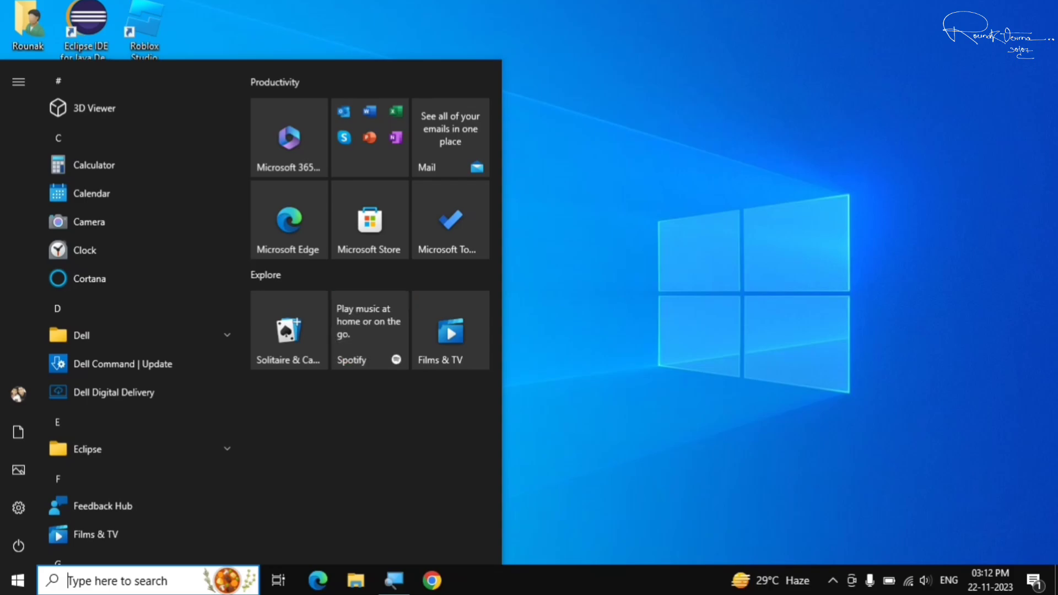
Step: Open Command Prompt as administrator and move its window toward the middle of the desktop
type("cmd")
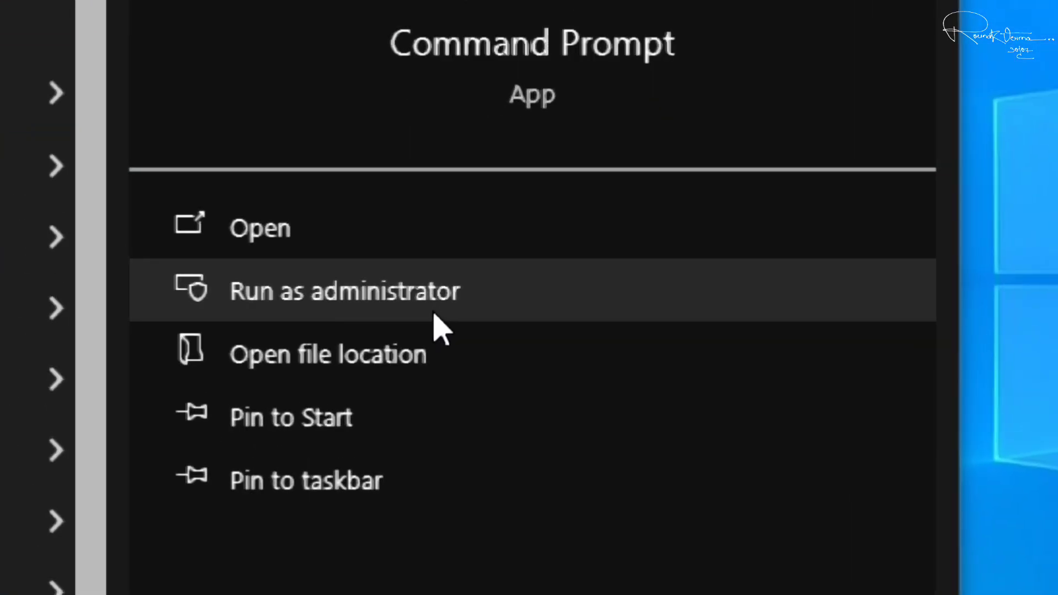
left_click(419, 305)
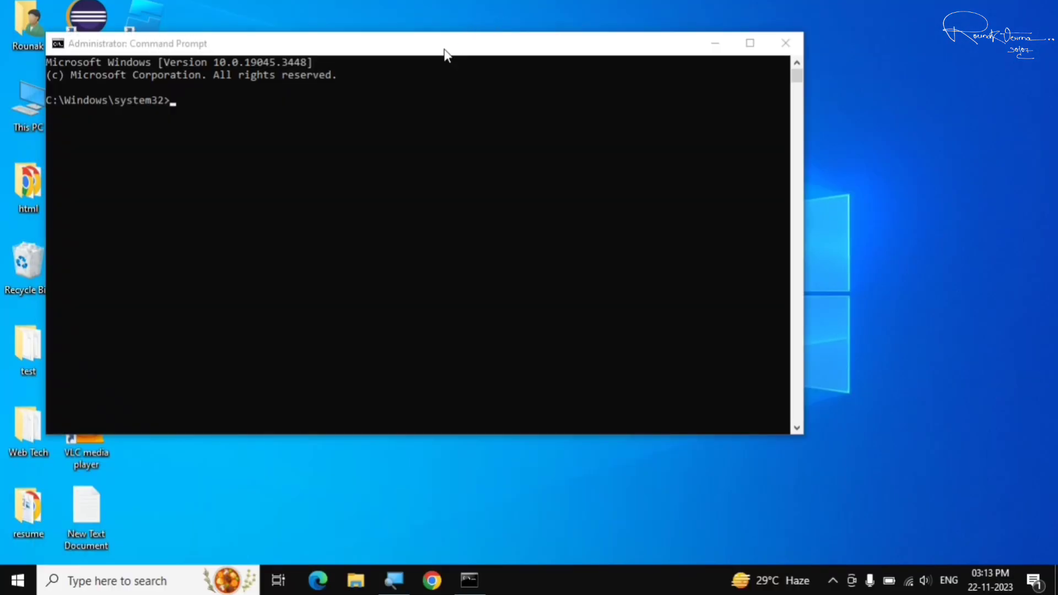
left_click_drag(446, 54, 682, 57)
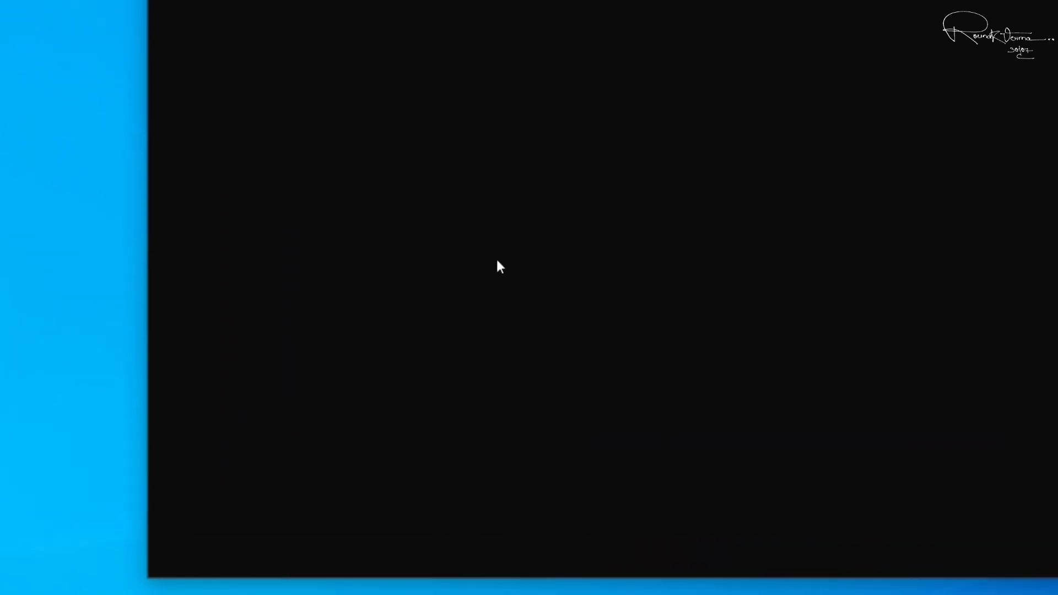
Step: Start a system file scan with "sfc /scannow" and close the Command Prompt window
type("sfc /scannow")
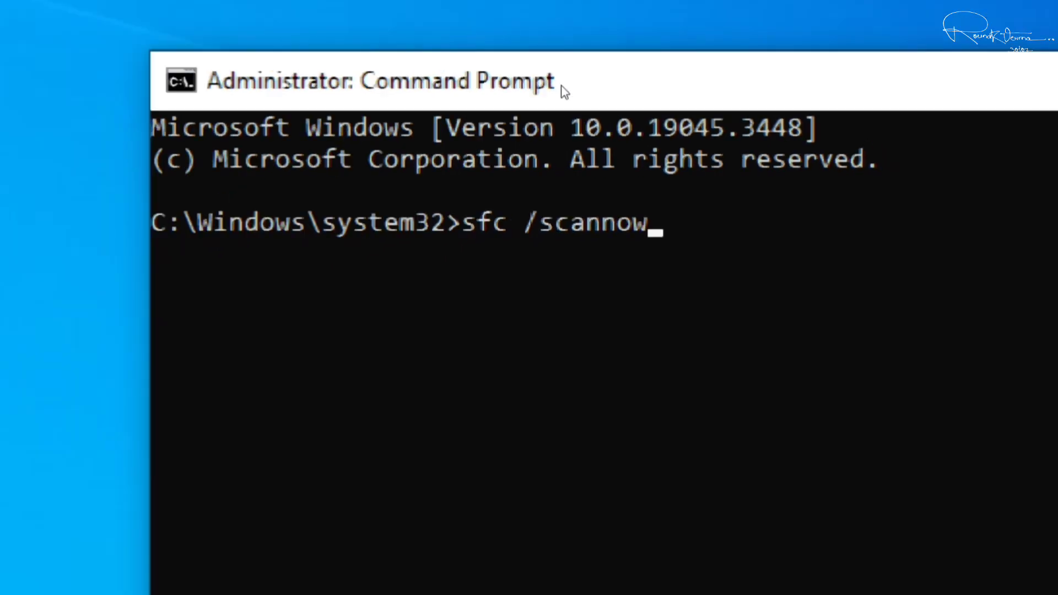
key("Return")
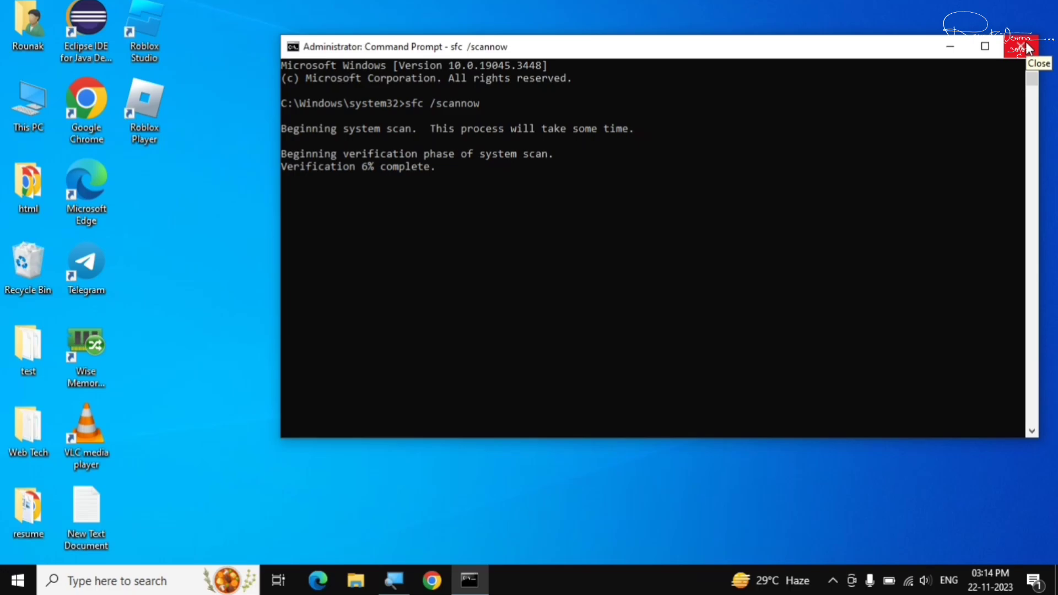
left_click(1026, 45)
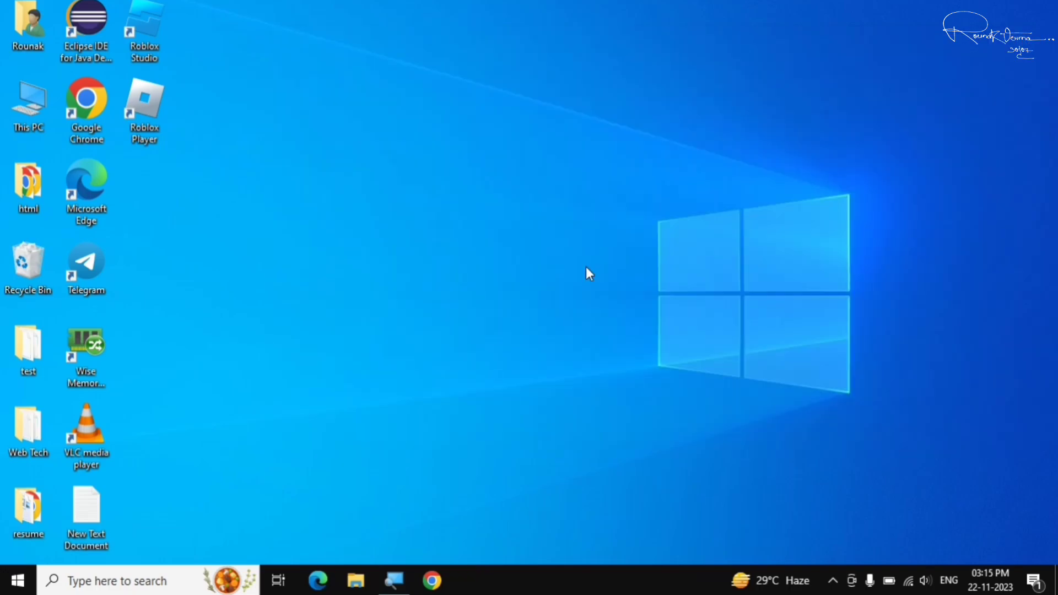
Step: Search Windows for "microsoft store" and open the app settings of Microsoft Store
left_click(18, 580)
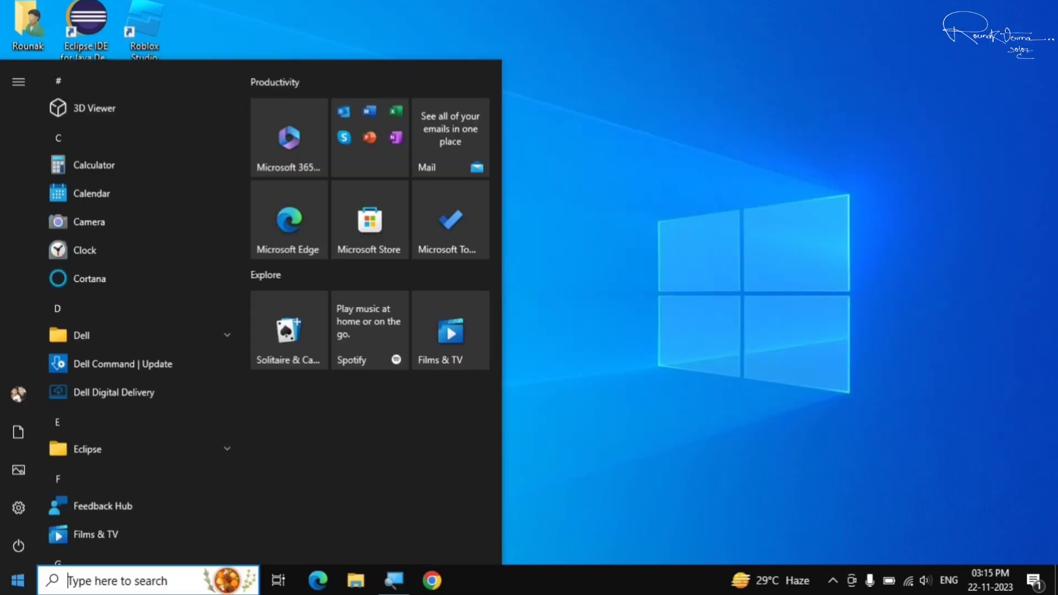
type("microsof")
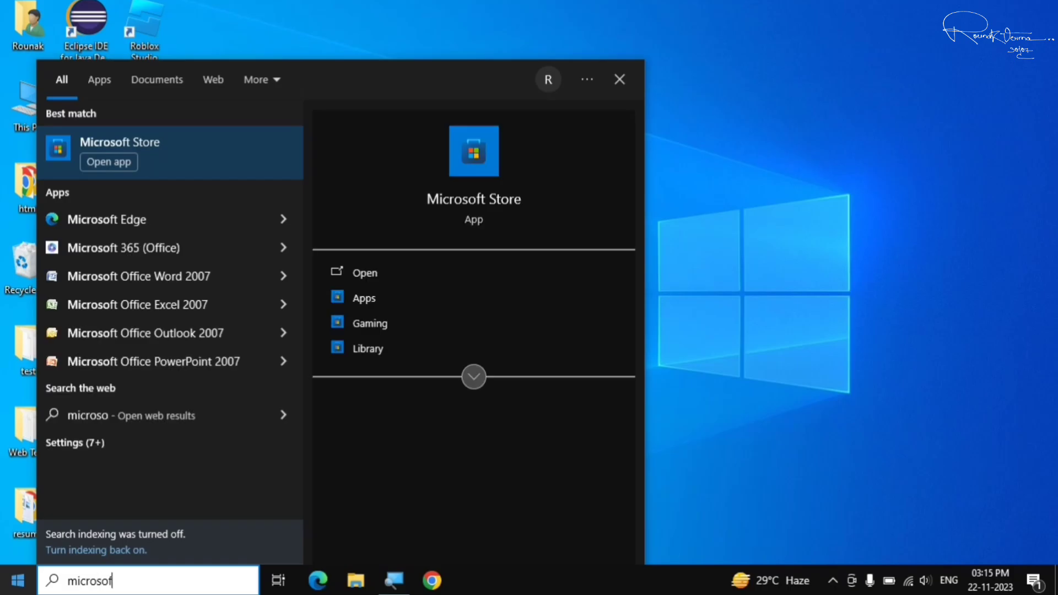
type("t store")
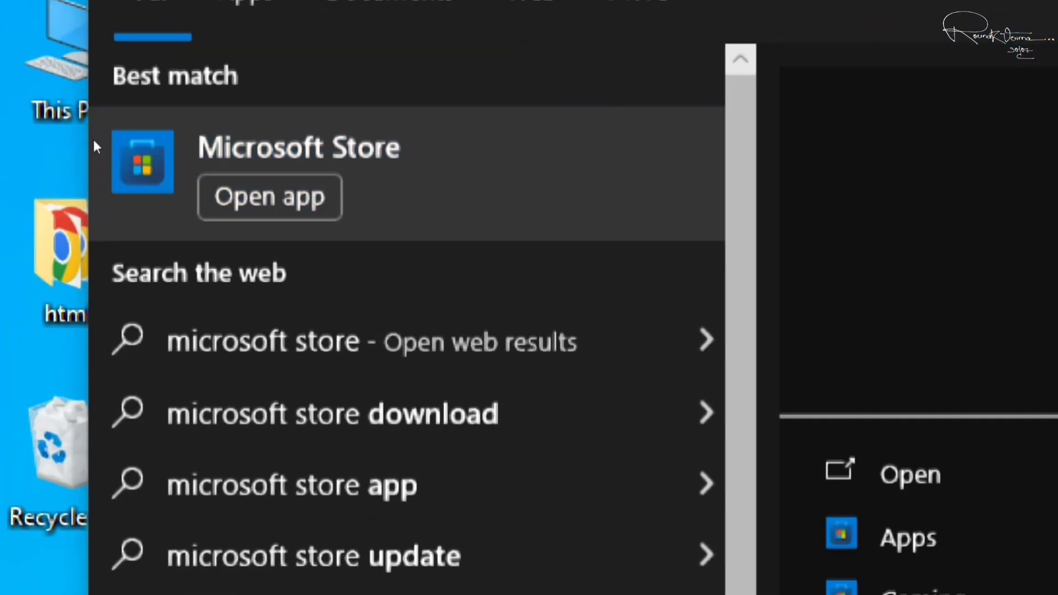
right_click(95, 140)
key("Down")
key("Down")
key("Down")
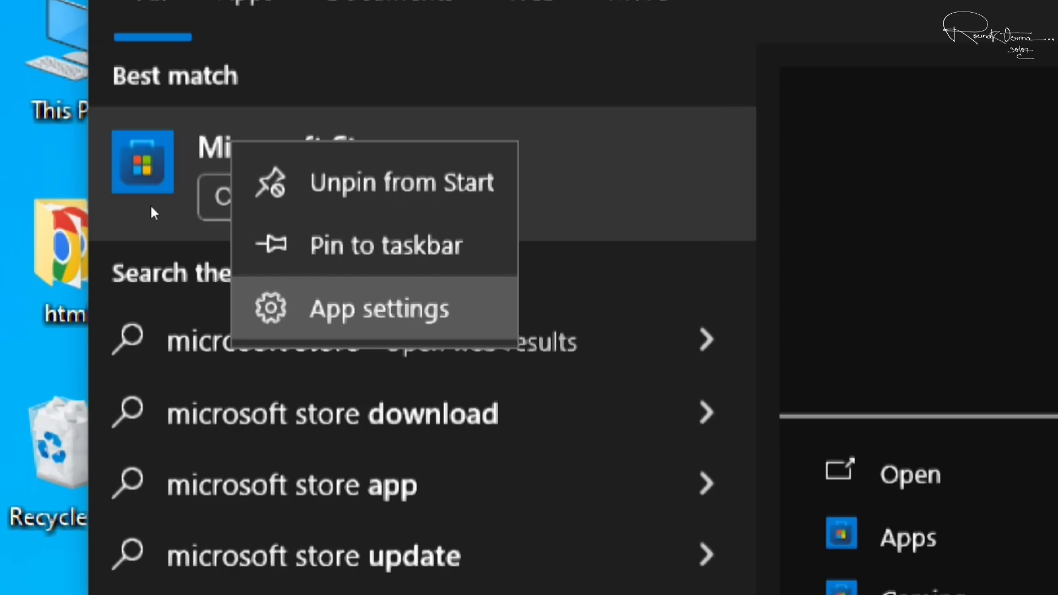
key("Return")
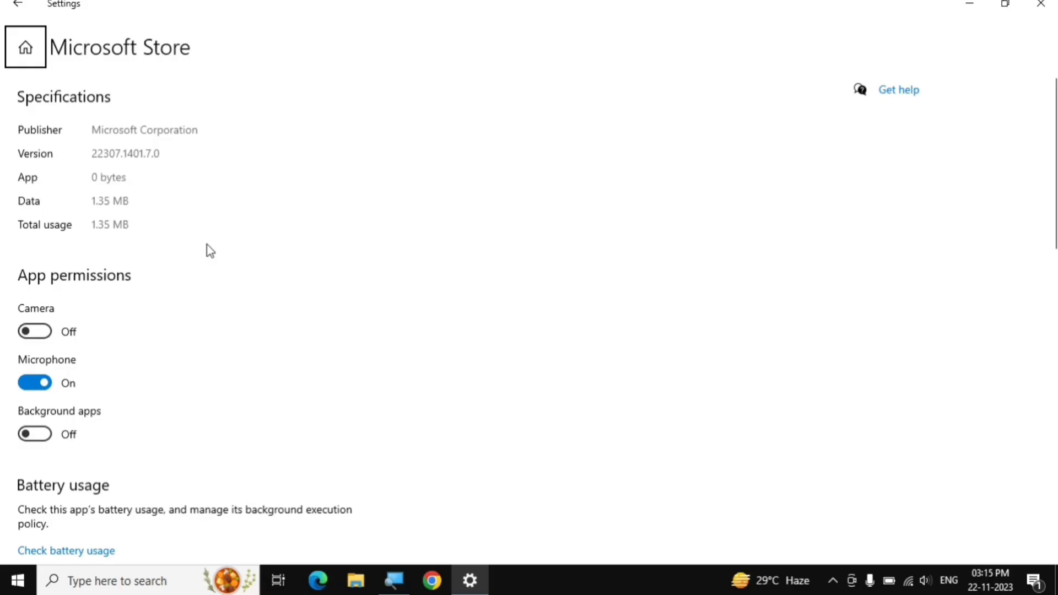
Step: Repair the Microsoft Store app and choose to reset it
scroll(208, 245, "down", 15)
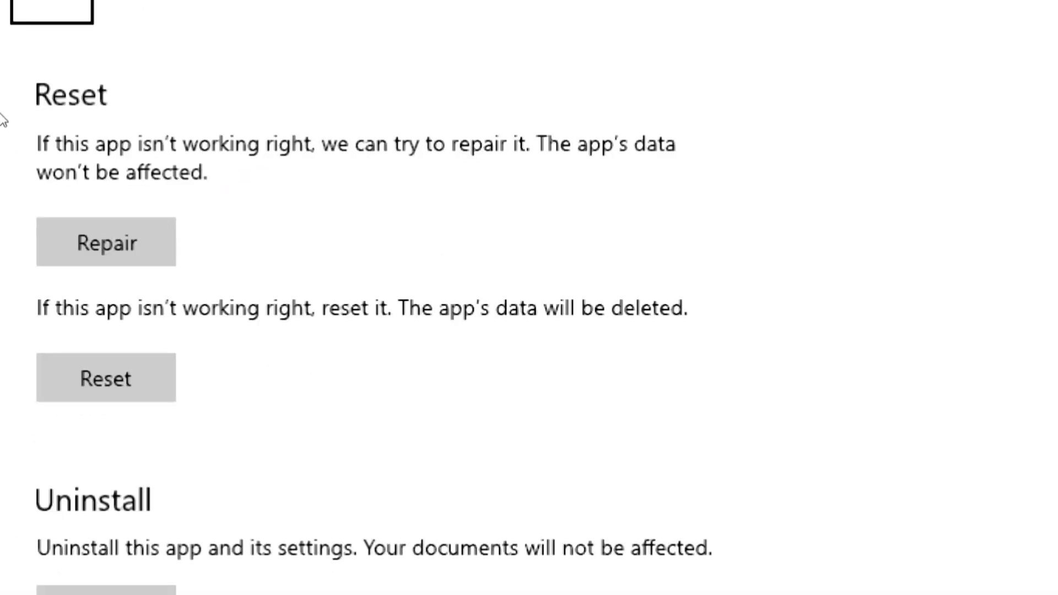
key("Tab")
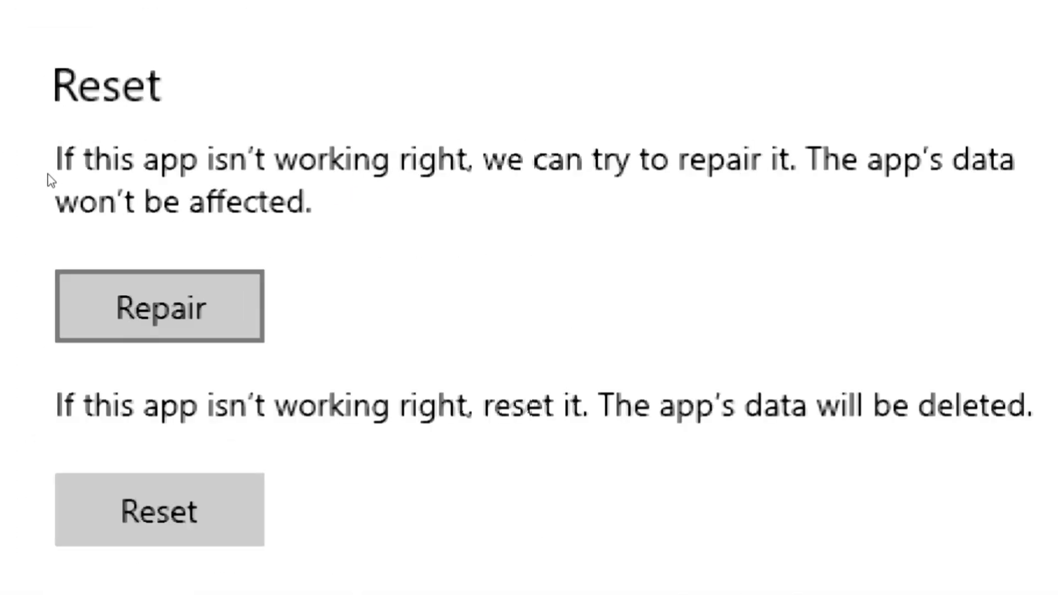
key("Tab")
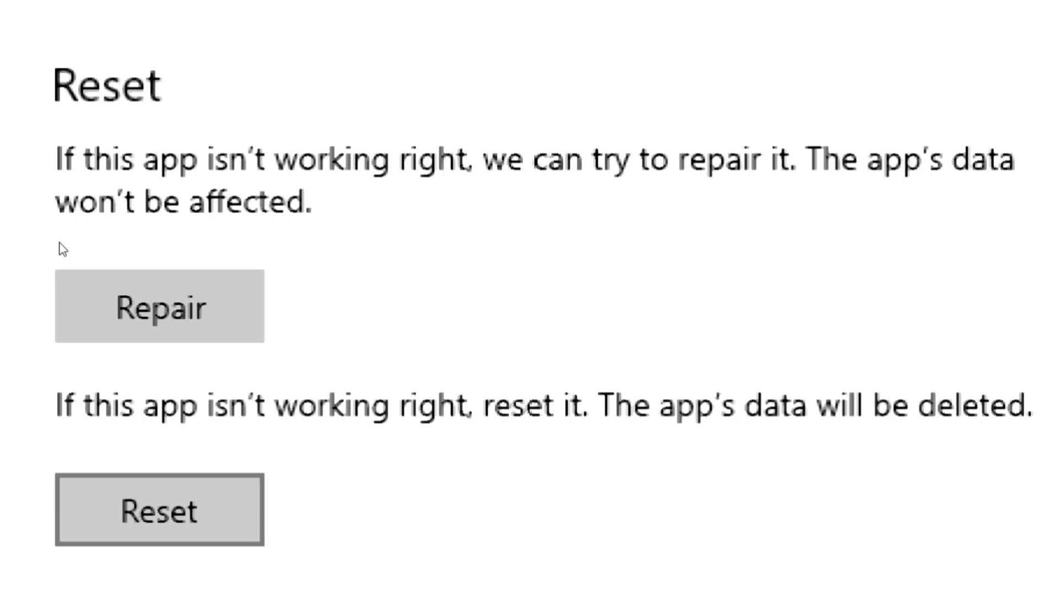
key("shift+Tab")
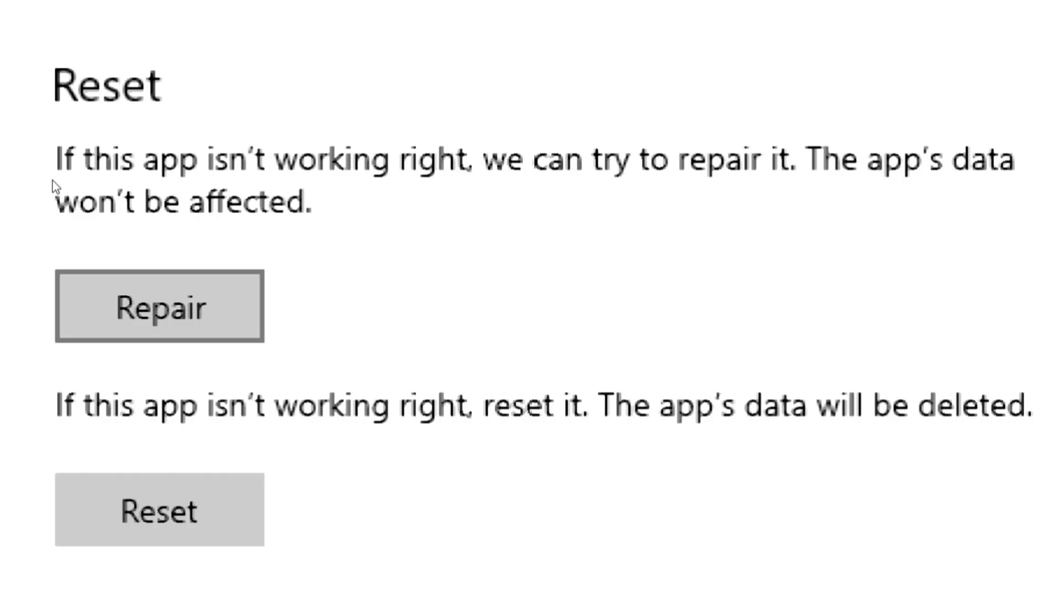
key("shift+Tab")
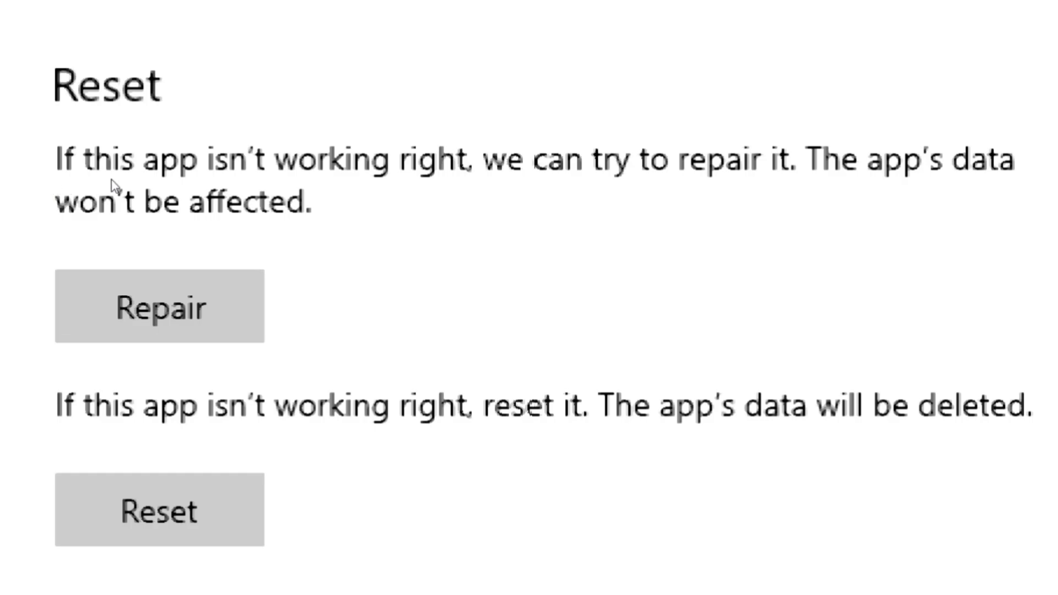
key("Tab")
key("Return")
scroll(200, 190, "down", 1)
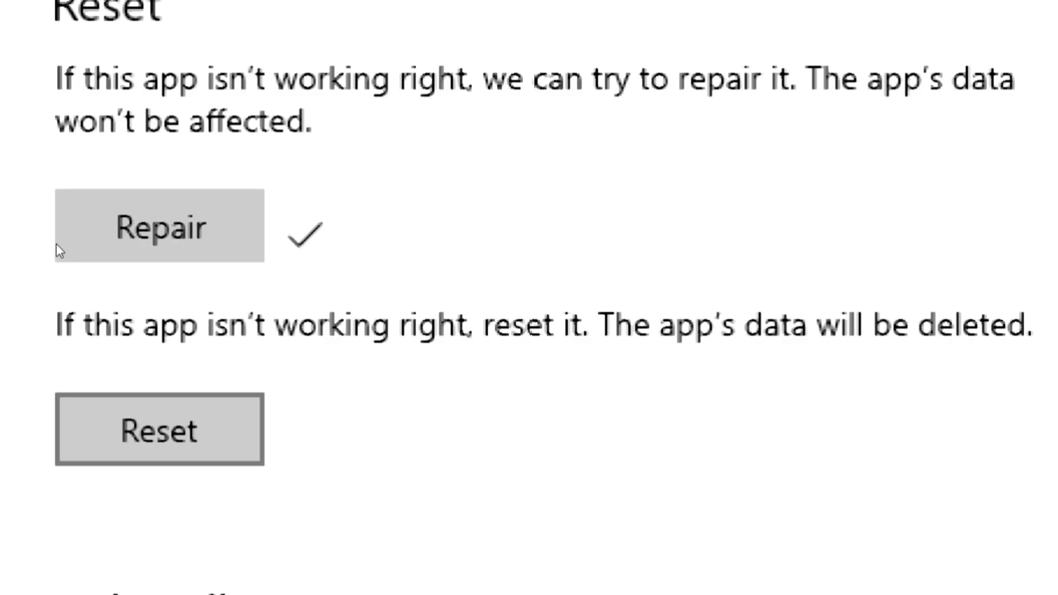
key("Return")
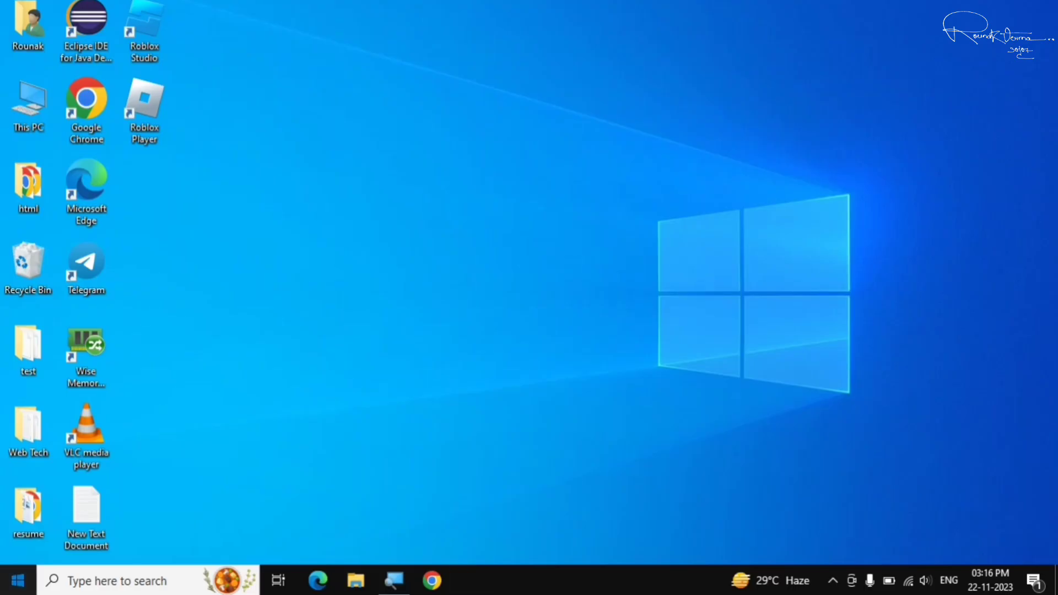
Step: Show the computer's power options to locate Restart, and dismiss them without restarting
left_click(15, 580)
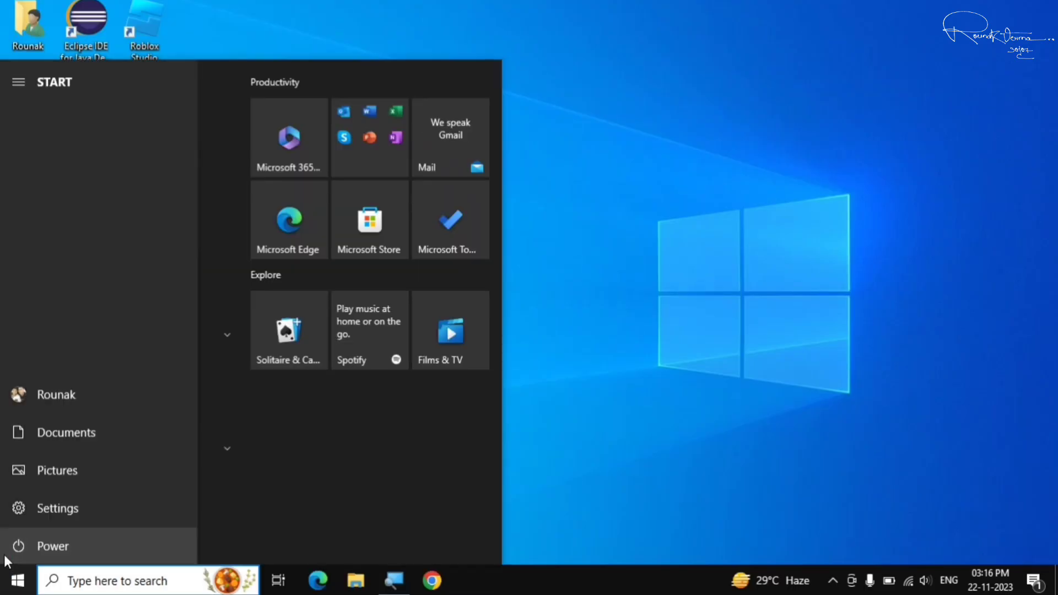
left_click(4, 554)
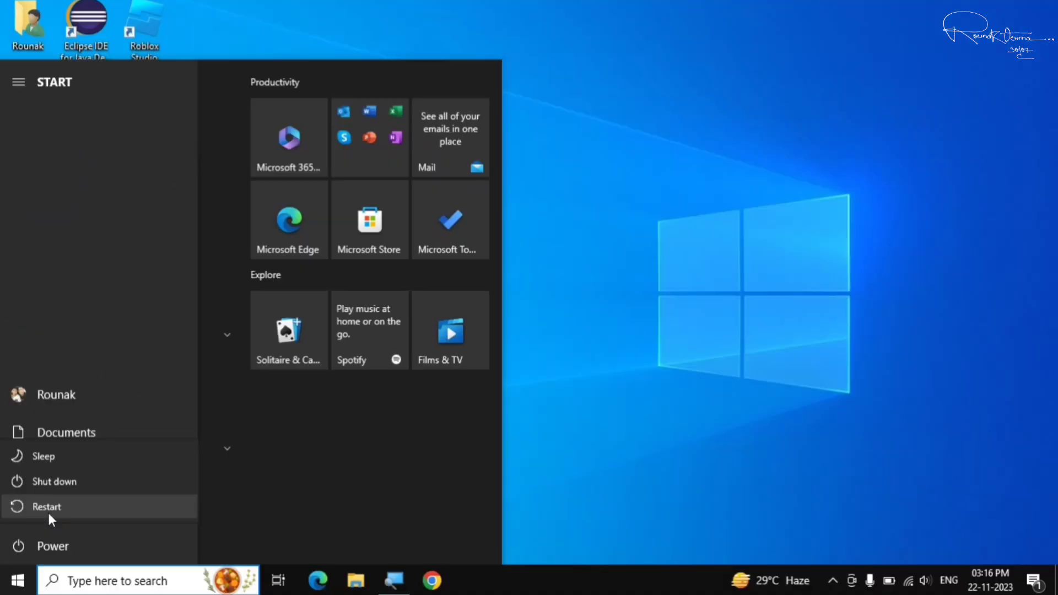
left_click(656, 289)
left_click(562, 228)
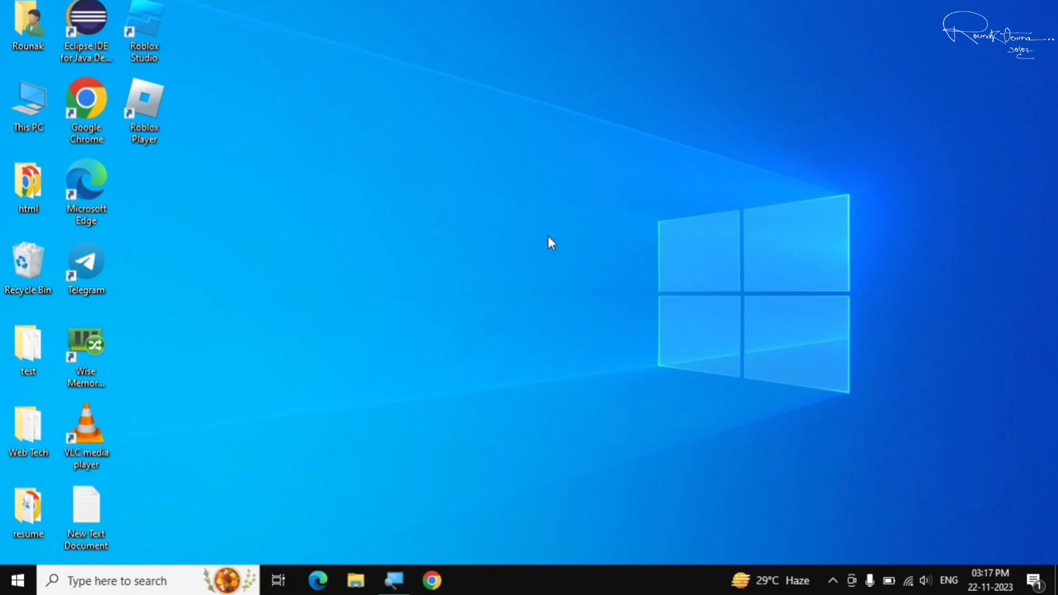
Step: Open Control Panel and launch System Restore from its Recovery tools
left_click(18, 580)
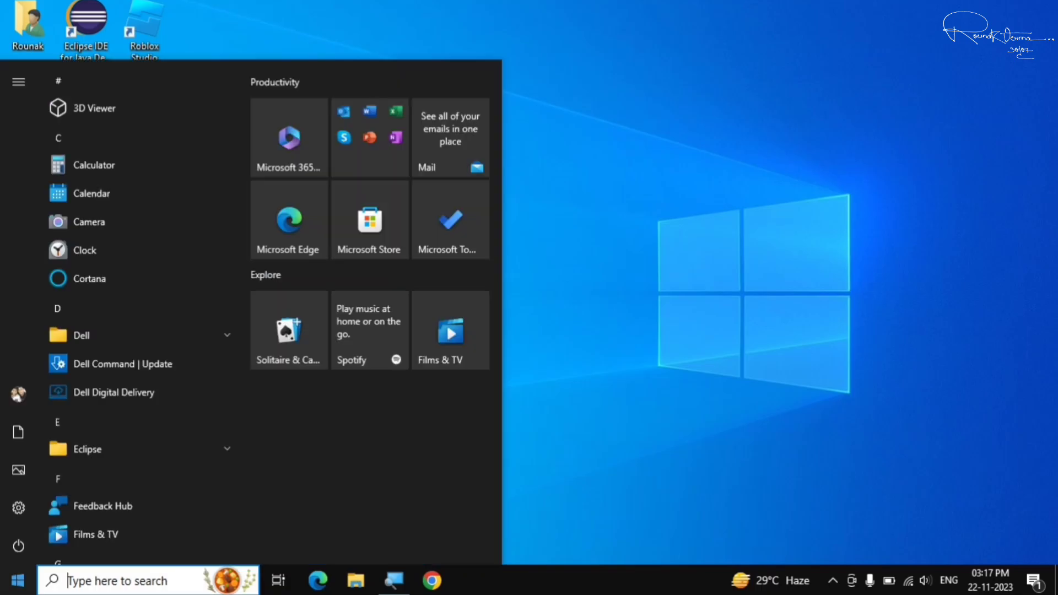
type("control")
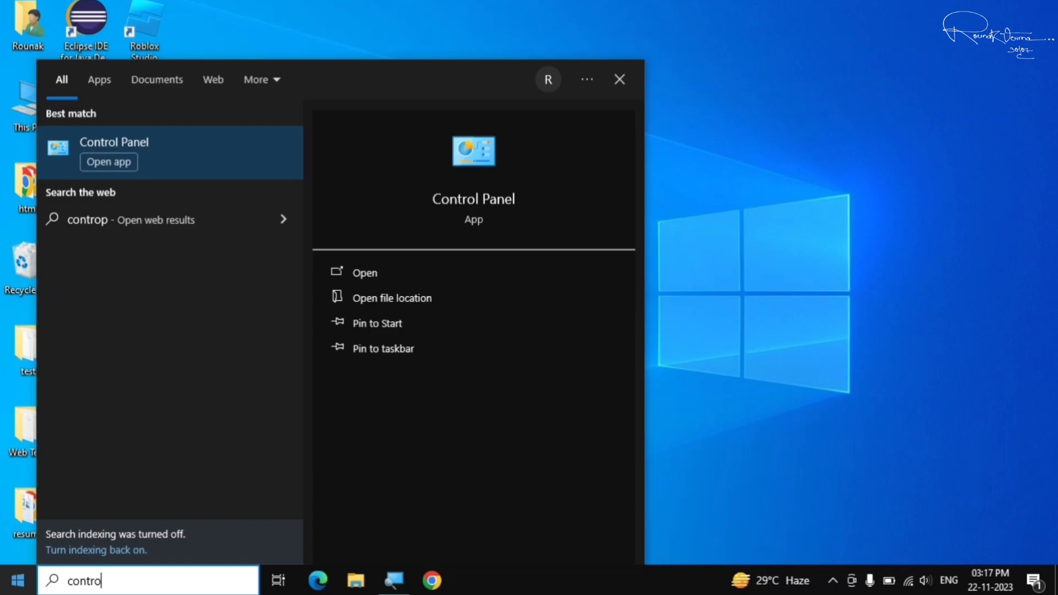
type(" panel")
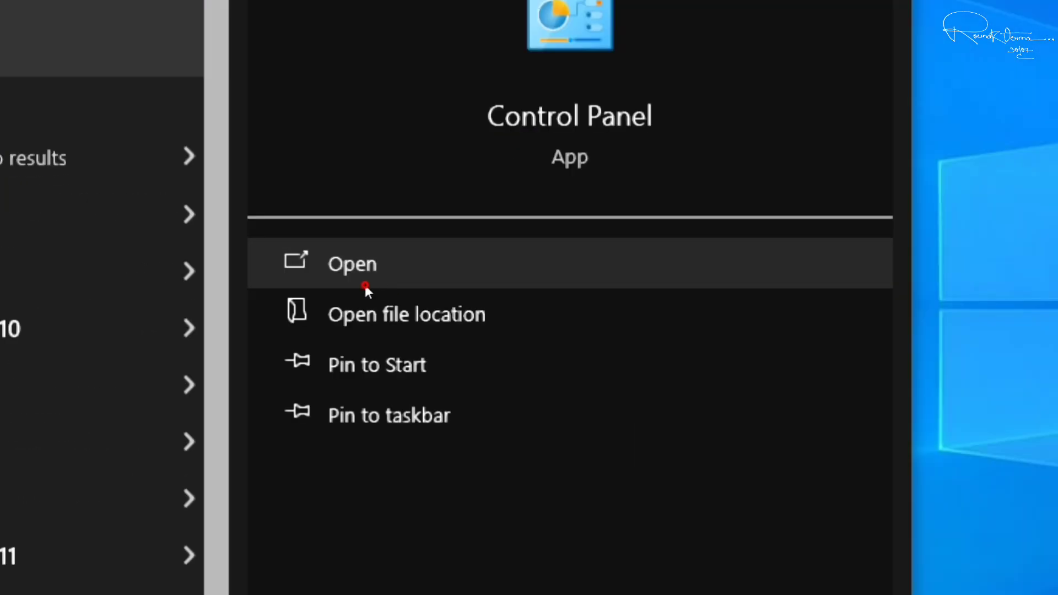
left_click(365, 286)
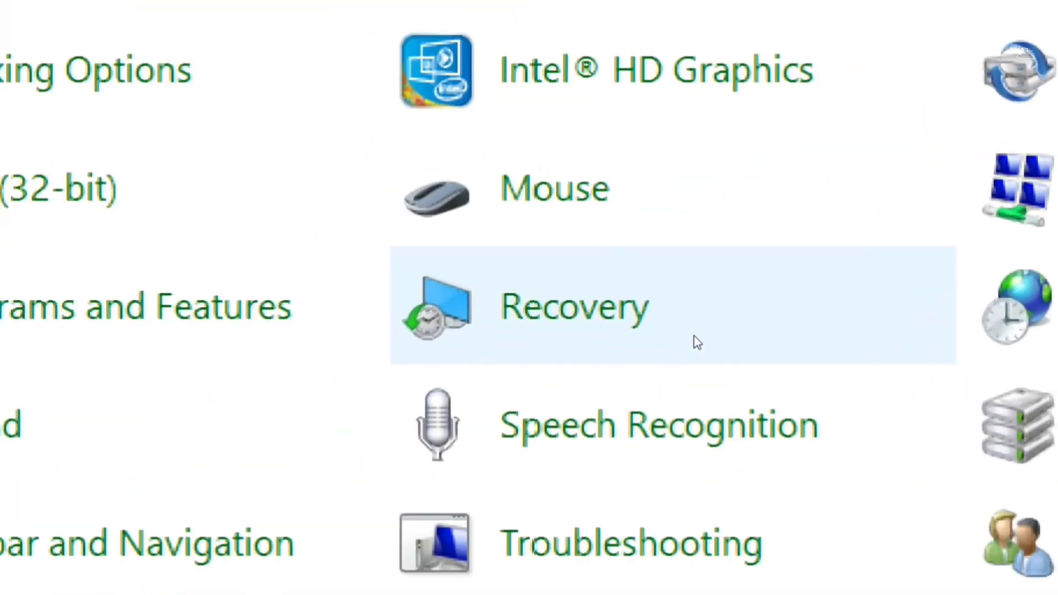
left_click(687, 335)
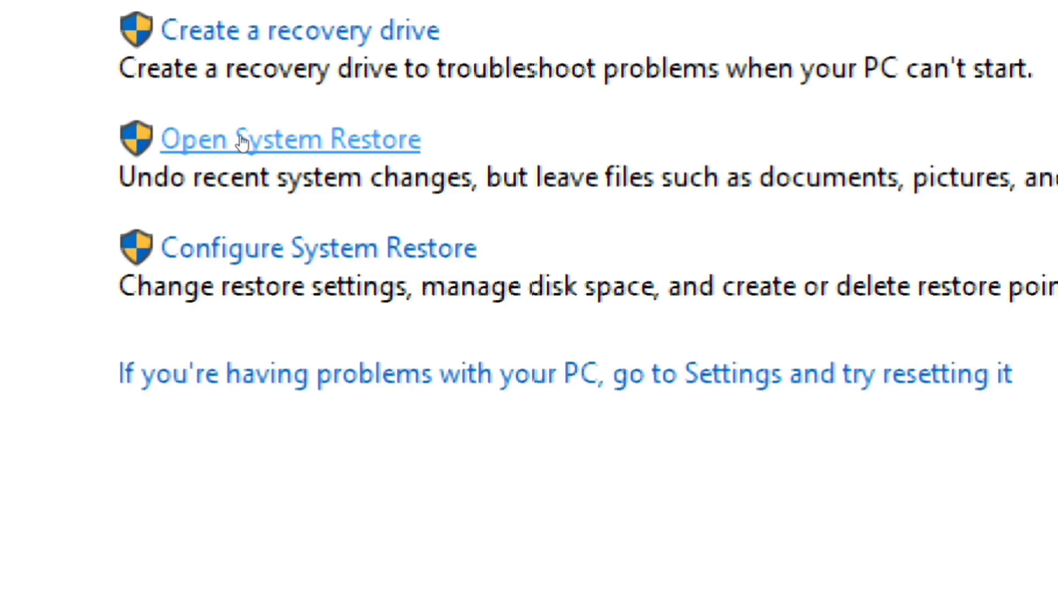
left_click(312, 142)
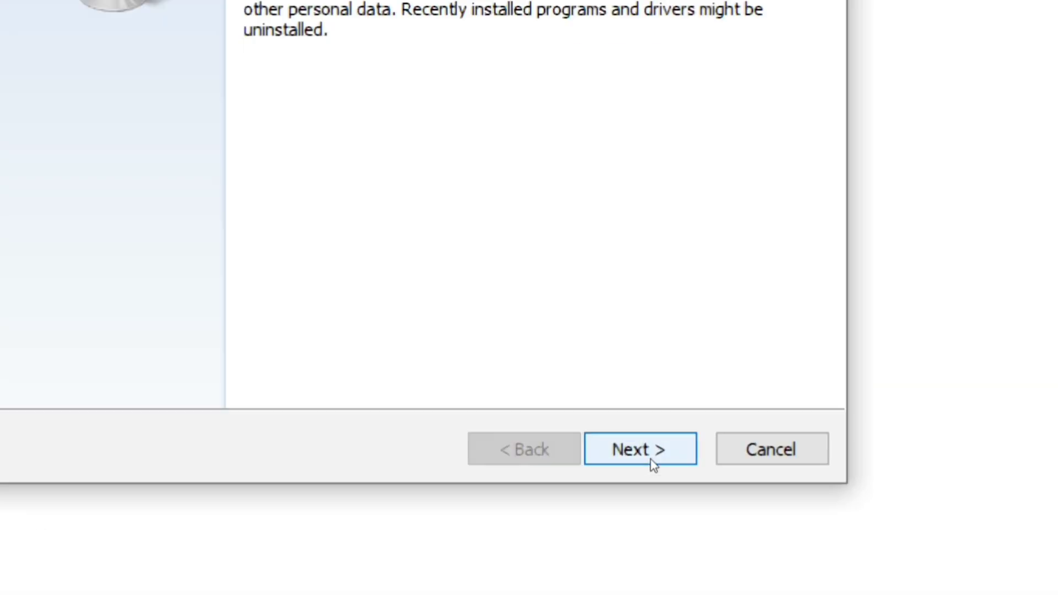
left_click(645, 453)
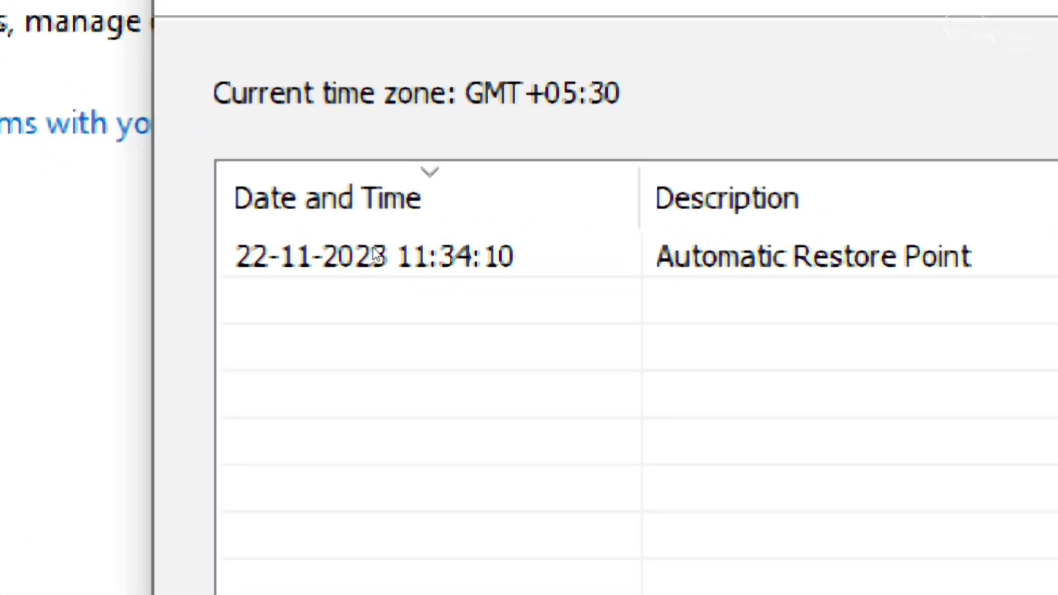
left_click(373, 251)
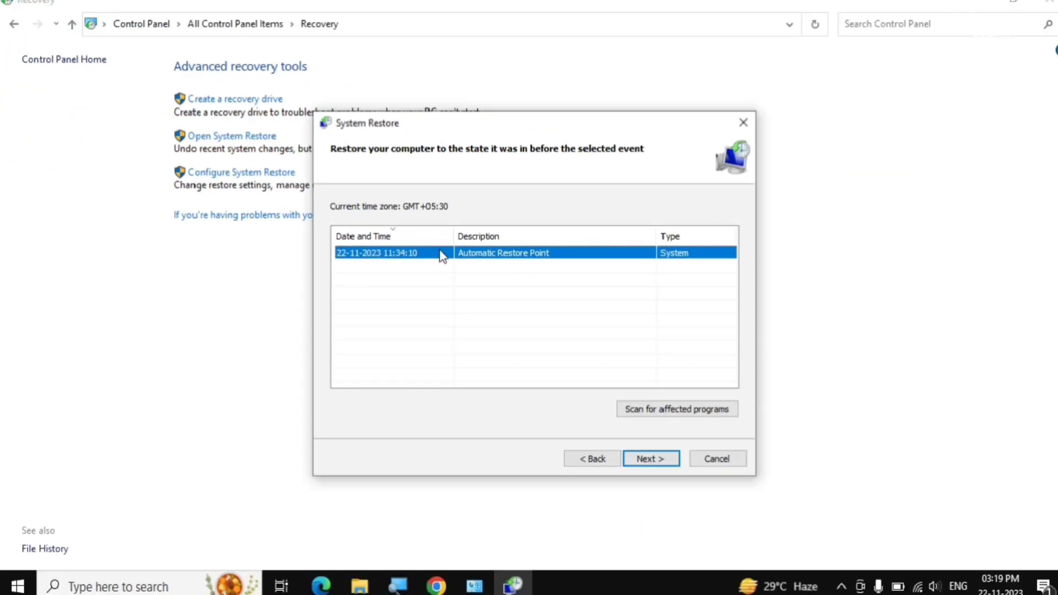
left_click(642, 457)
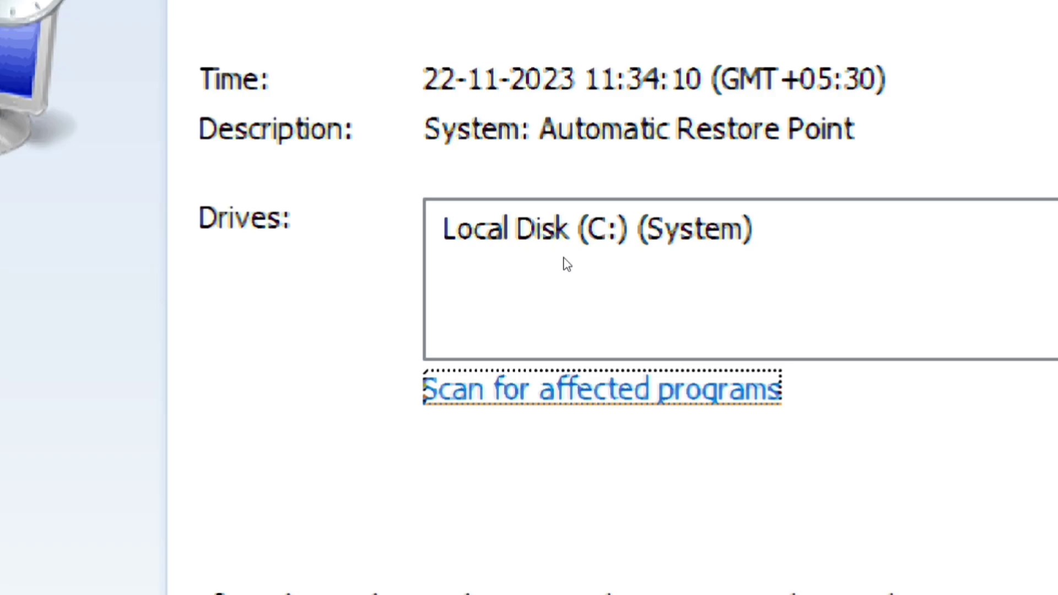
left_click(544, 265)
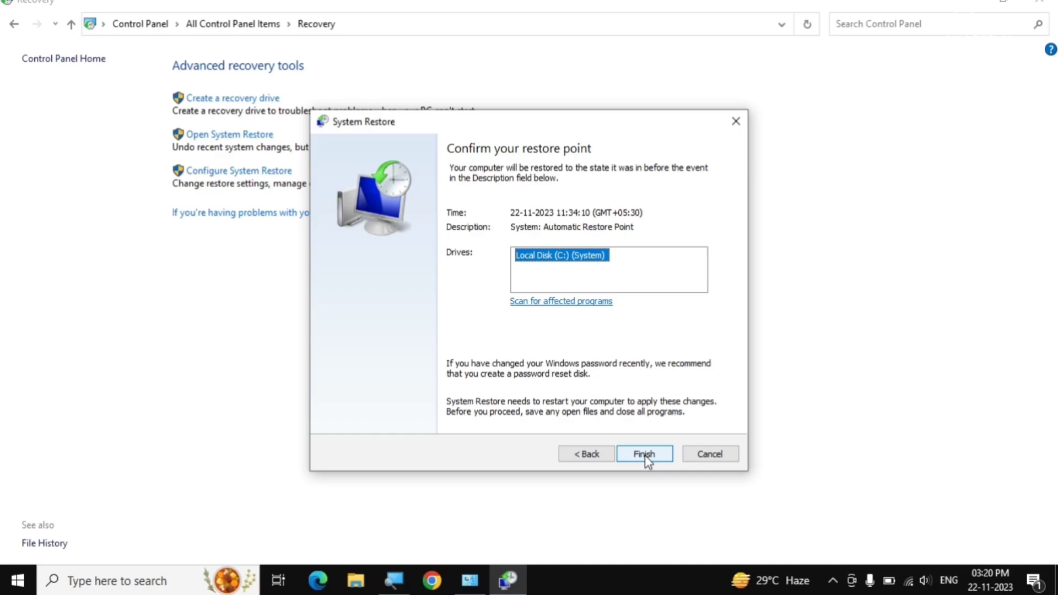
left_click(705, 455)
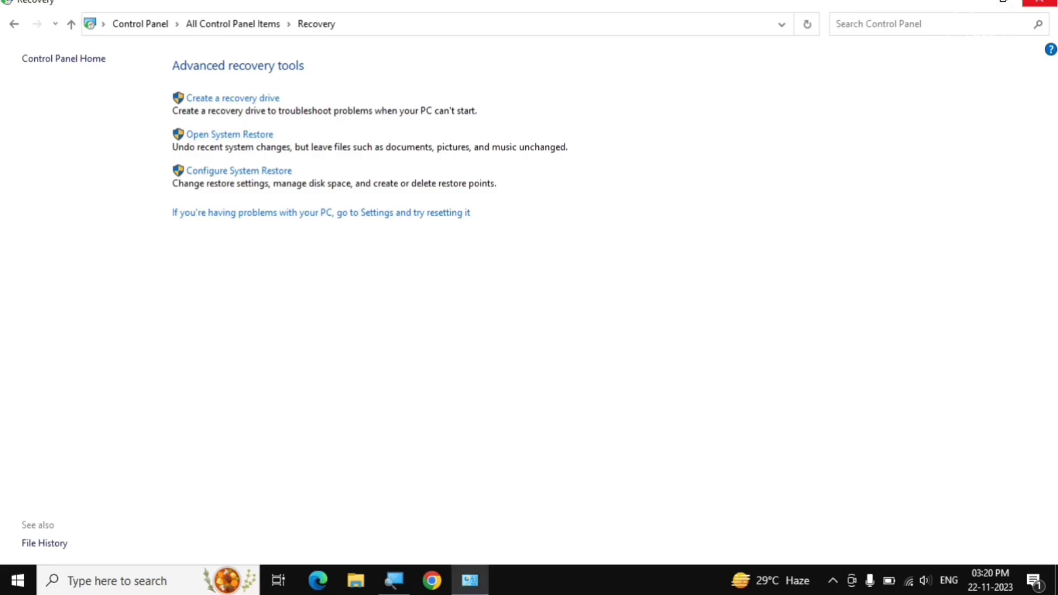
left_click(1039, 2)
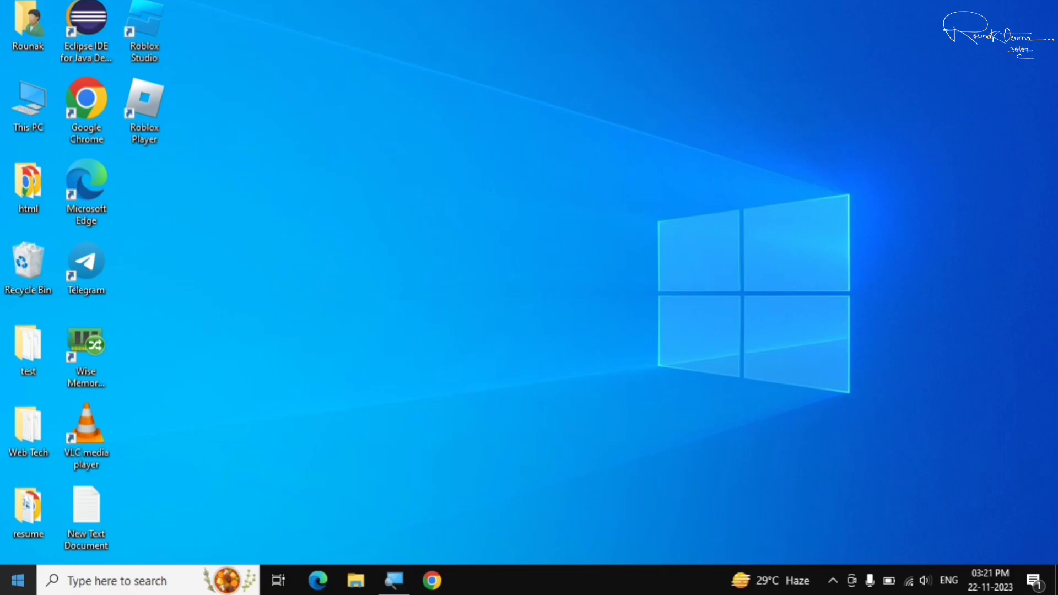
Step: Search Windows for "reset" to find the Reset this PC system settings
left_click(18, 581)
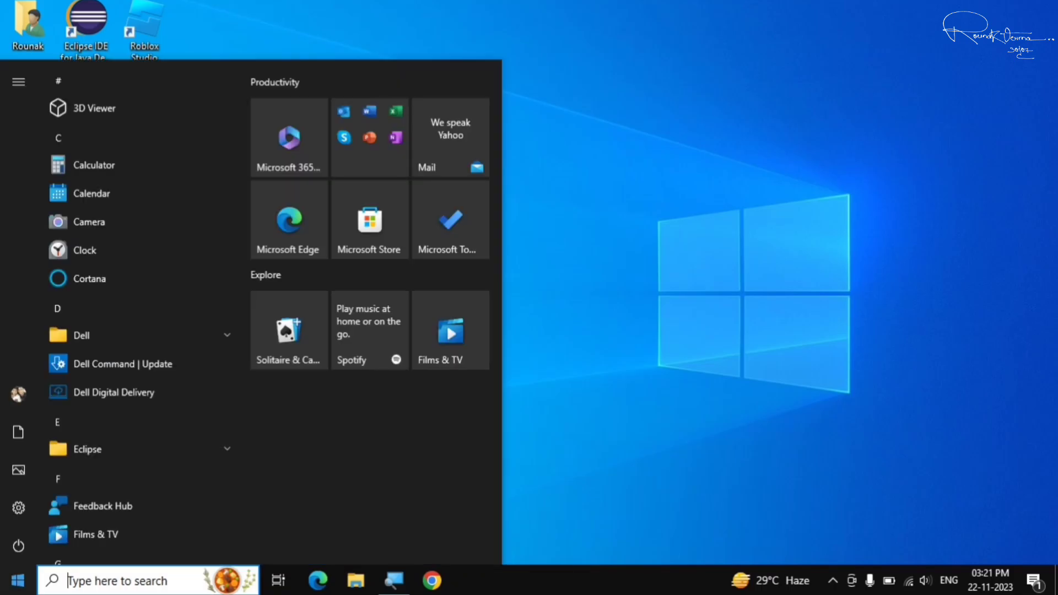
type("re")
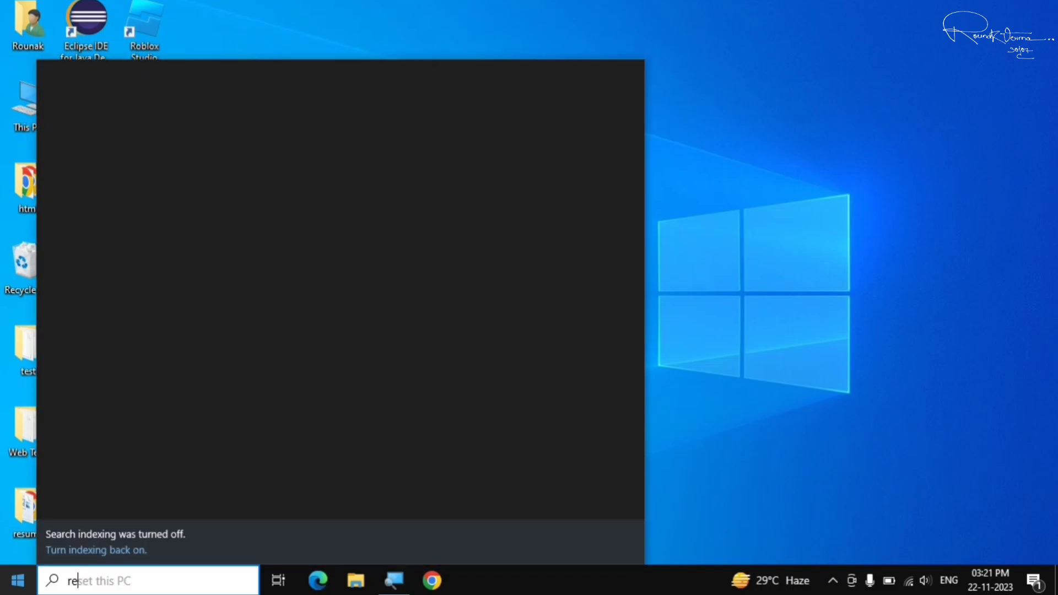
type("set")
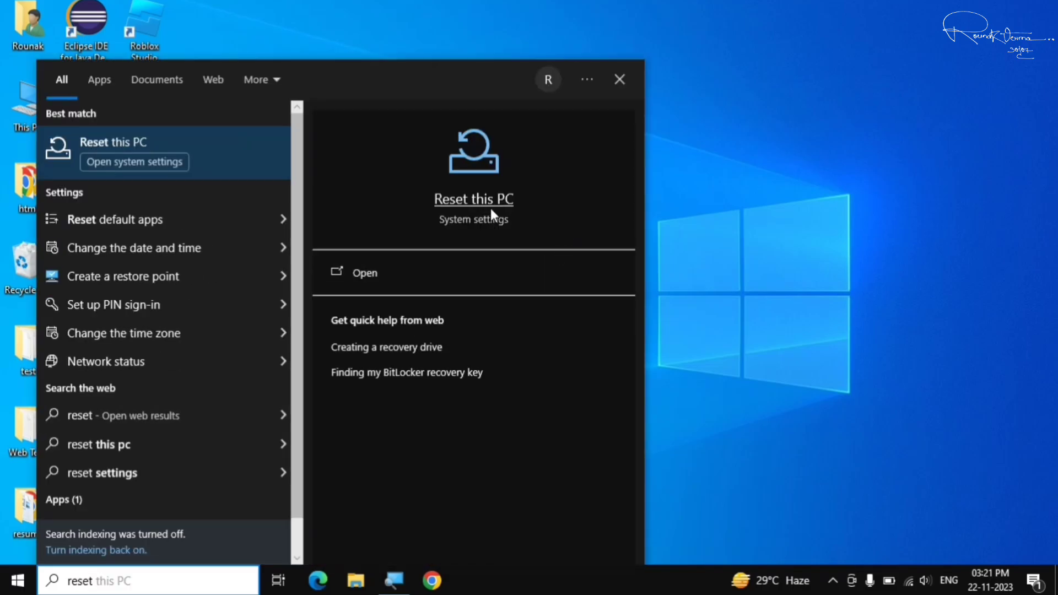